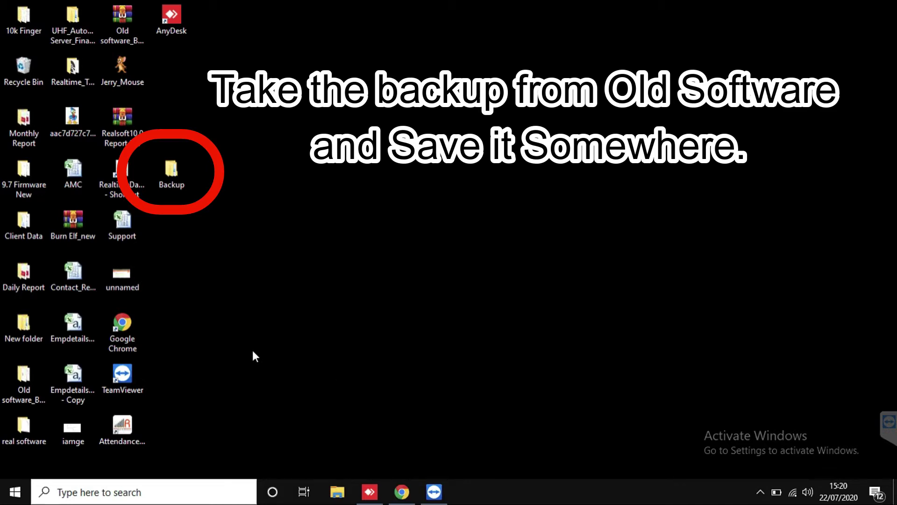
Launch Attendance Tracker 11.0, approve the UAC prompt and allow it on public networks too.
click(123, 430)
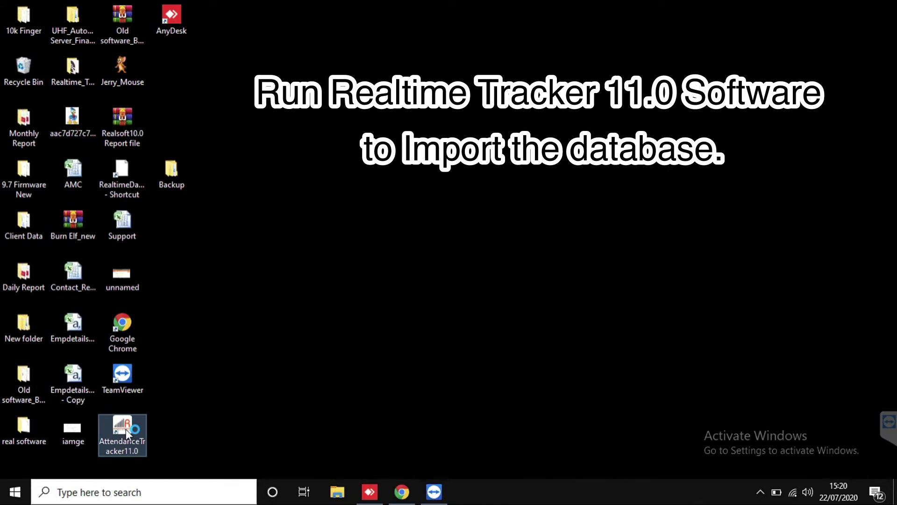
double_click(125, 429)
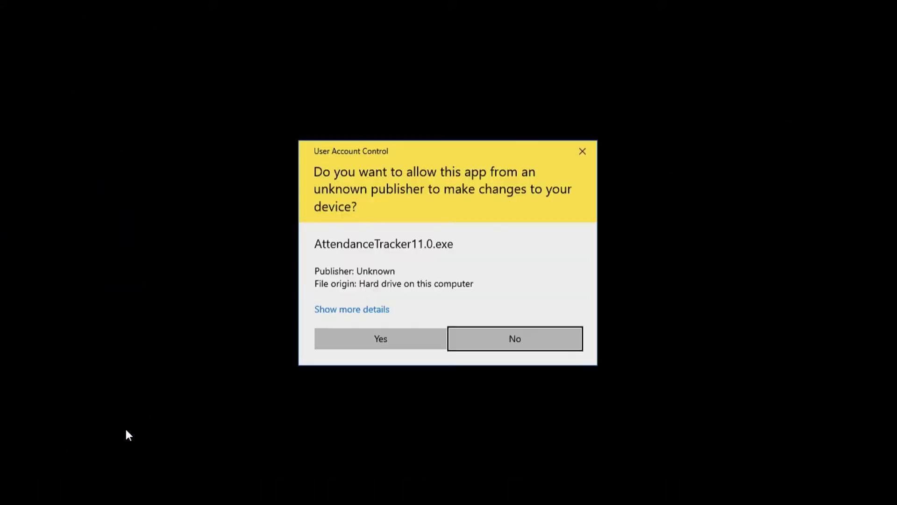
click(365, 339)
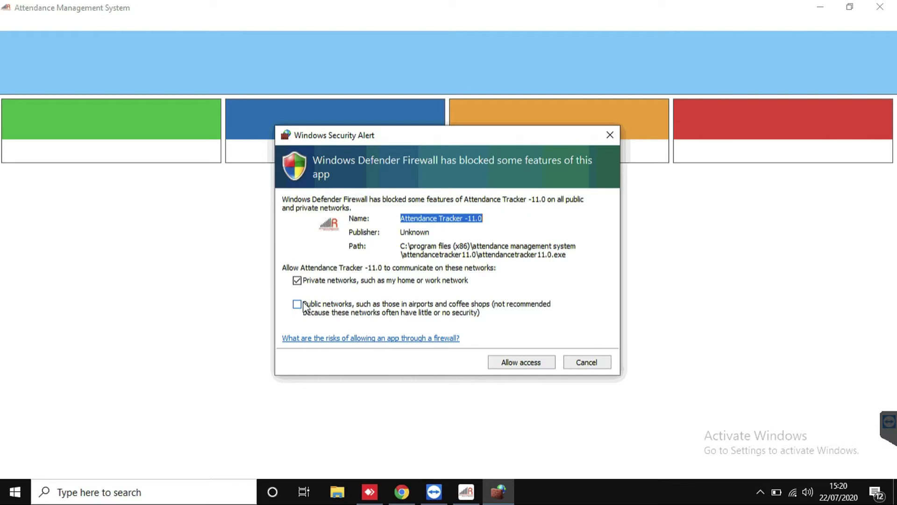
click(298, 304)
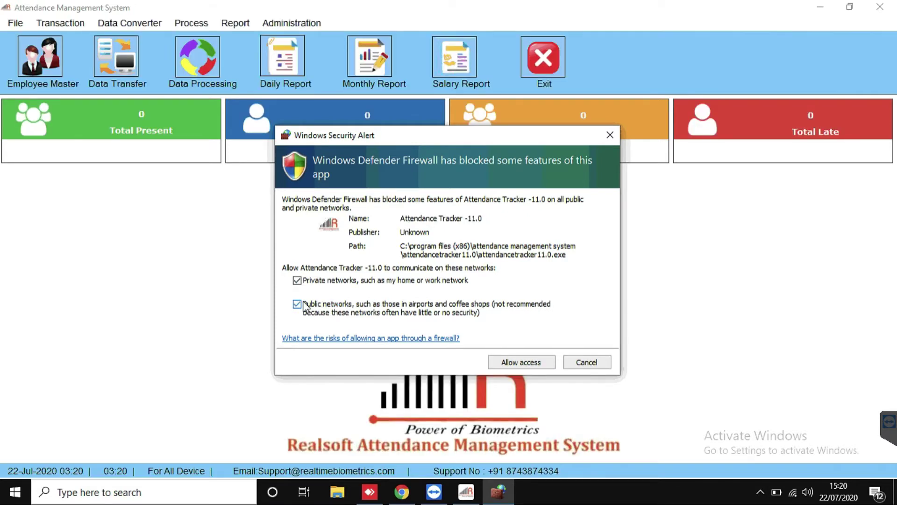
Allow firewall access and log in with the admin account.
click(508, 366)
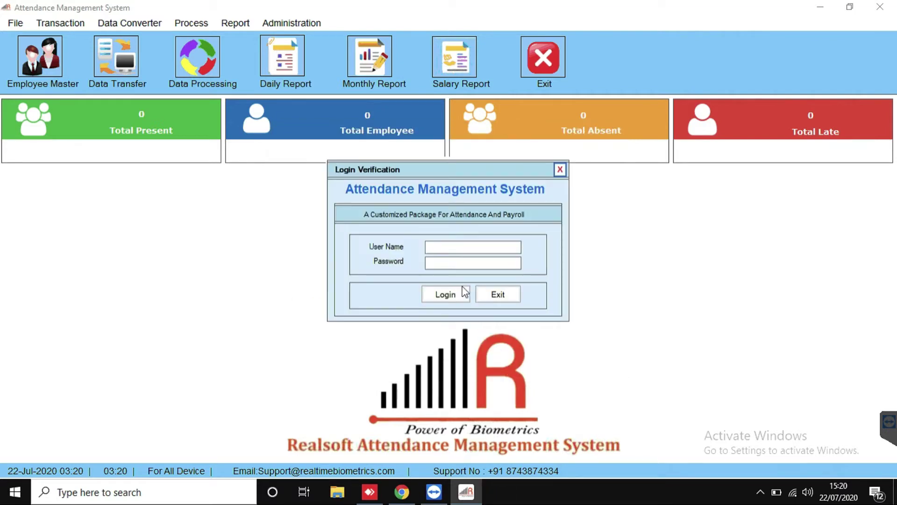
click(451, 249)
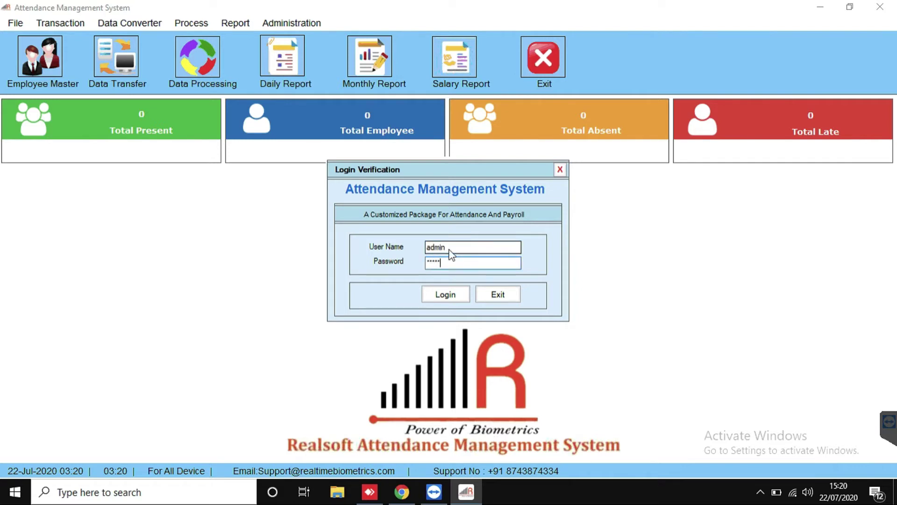
click(444, 294)
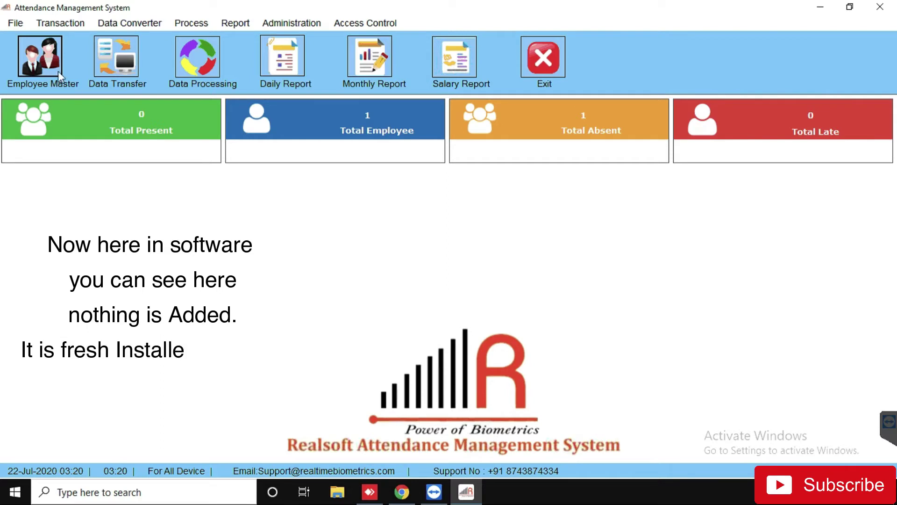
Check that Company Master holds only the DEMO company.
click(15, 23)
click(43, 68)
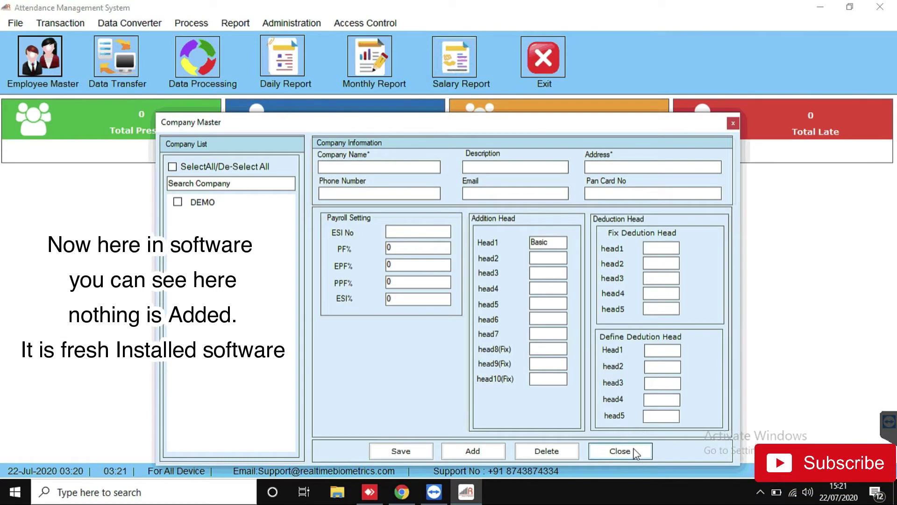
click(619, 451)
click(16, 23)
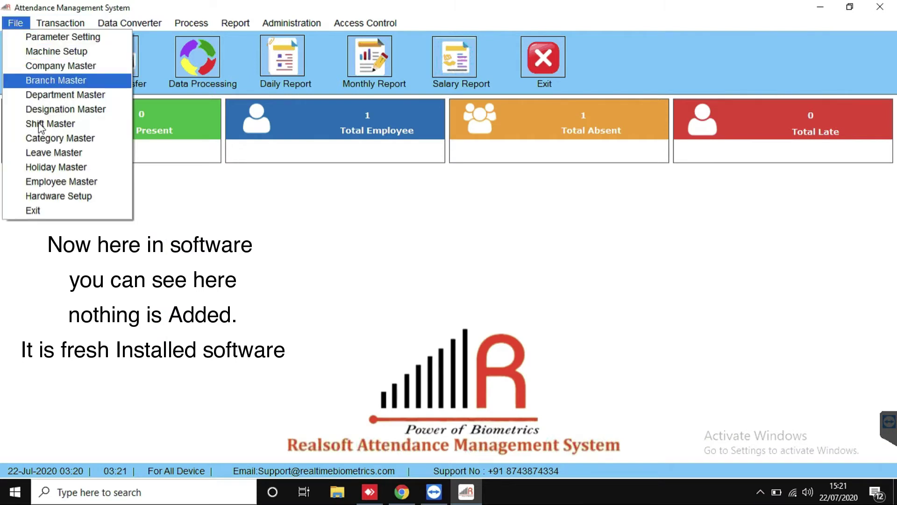
key(Escape)
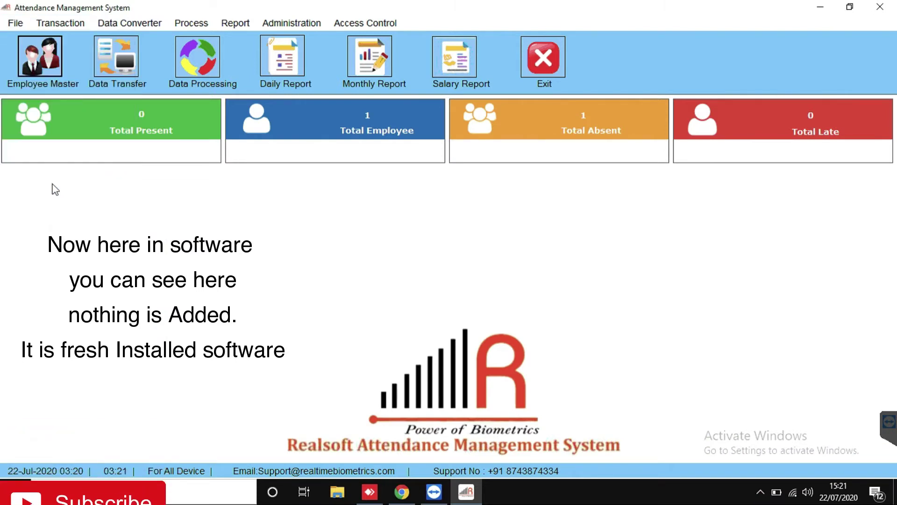
Check that Employee Master lists only the DEMO employee, then show the Administration menu.
key(ctrl+e)
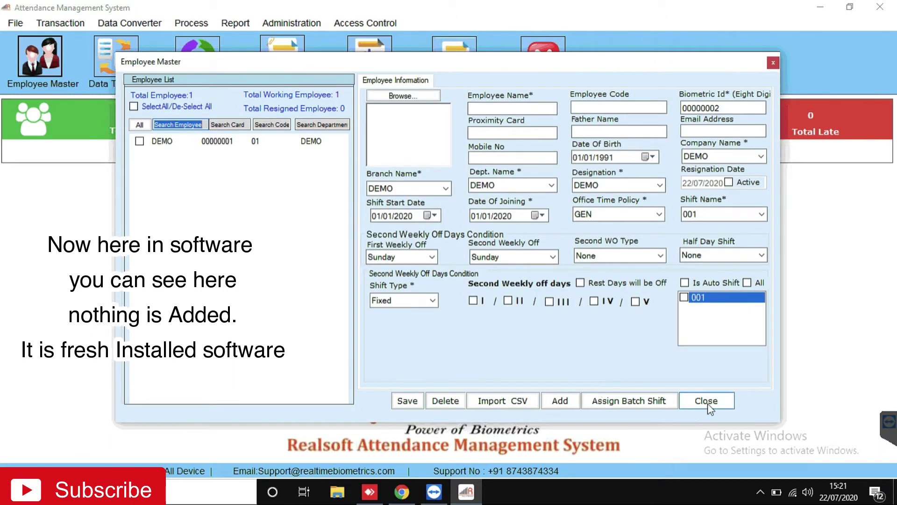
click(706, 402)
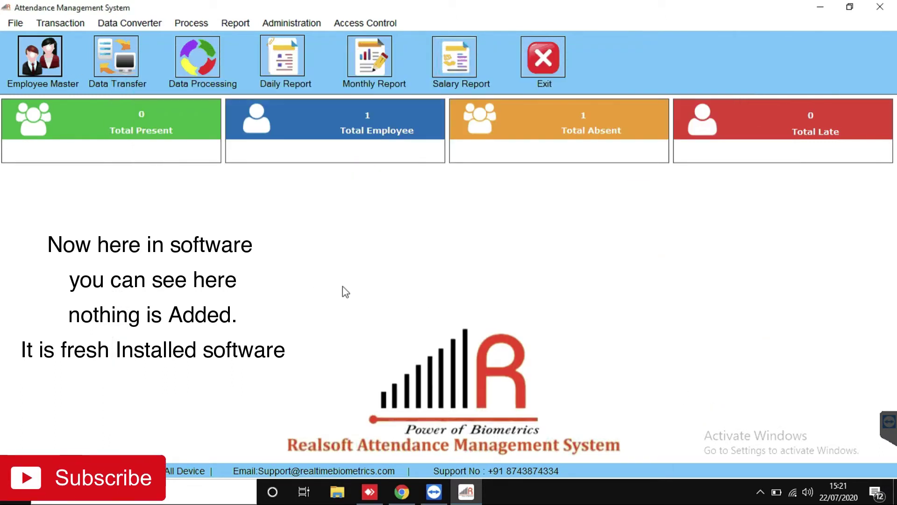
click(288, 24)
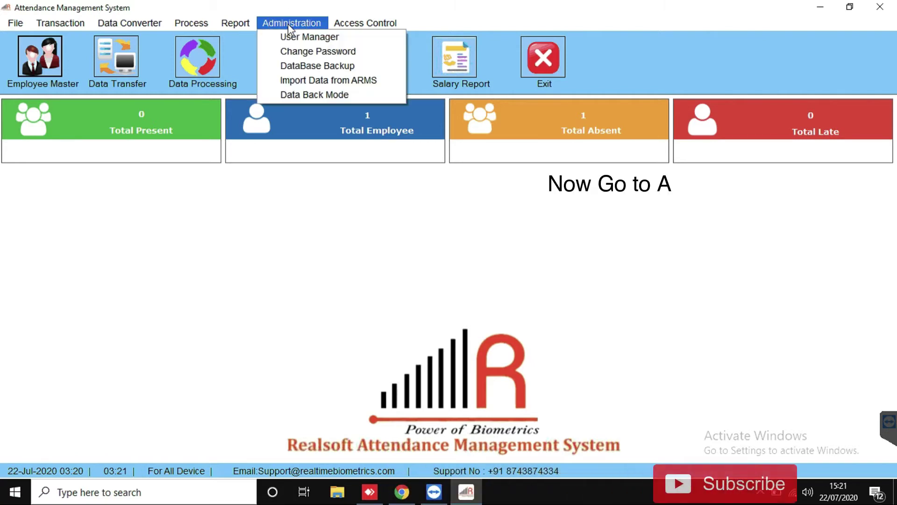
Choose Administration > Import Data from ARMS to bring up the database tools.
click(319, 80)
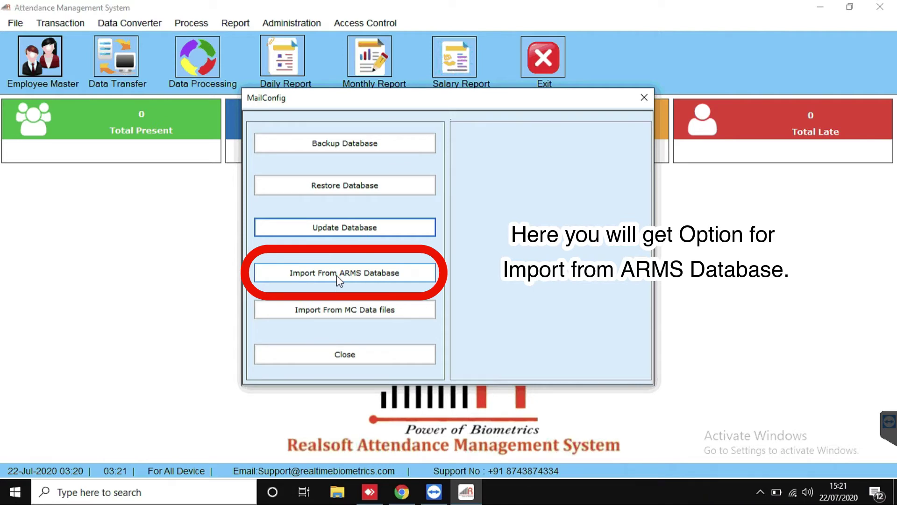
Import master data from the ARMS file in Desktop > Backup > Backup from Realsoft Software.
click(337, 276)
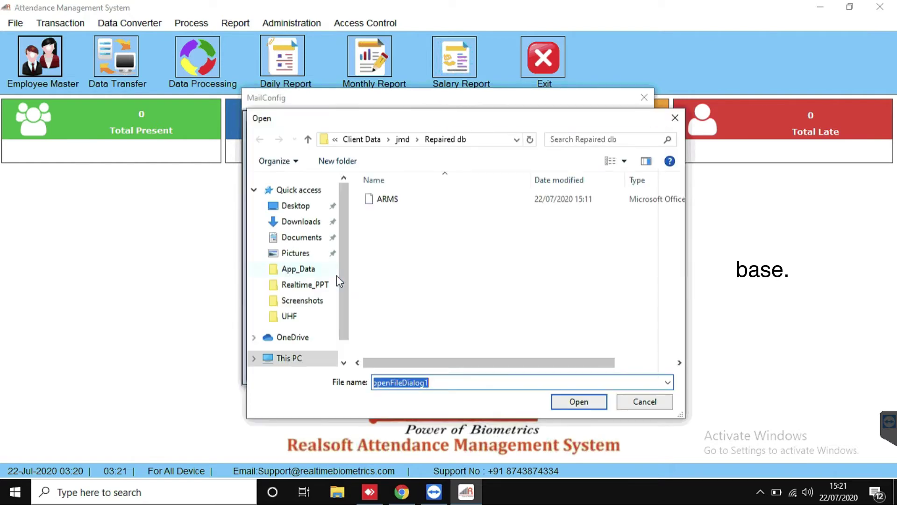
click(296, 205)
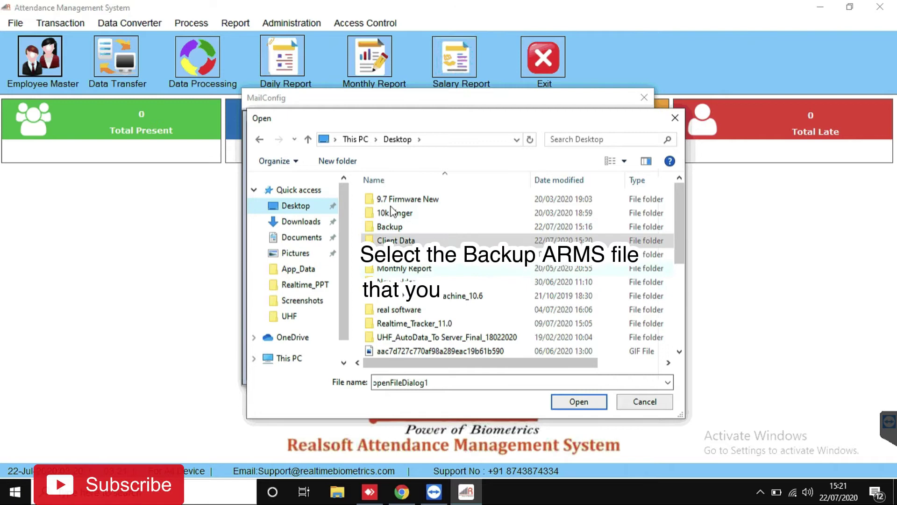
double_click(390, 226)
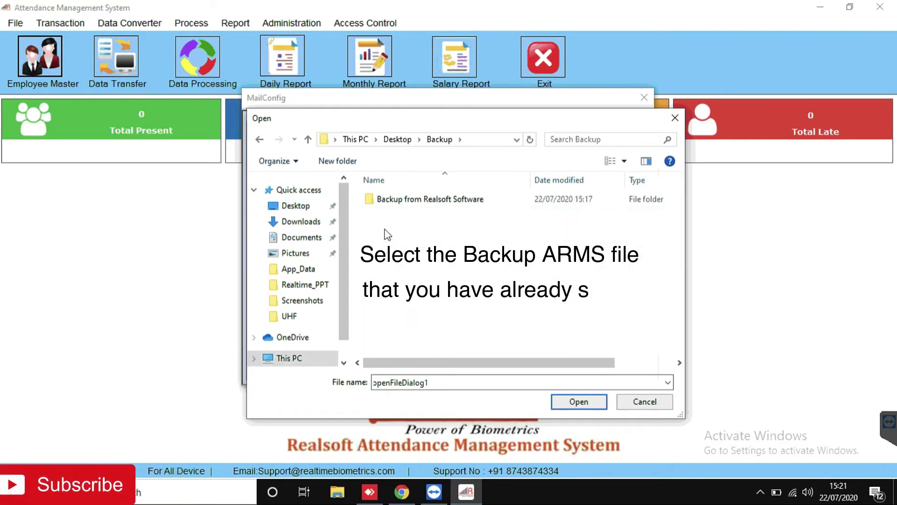
double_click(407, 204)
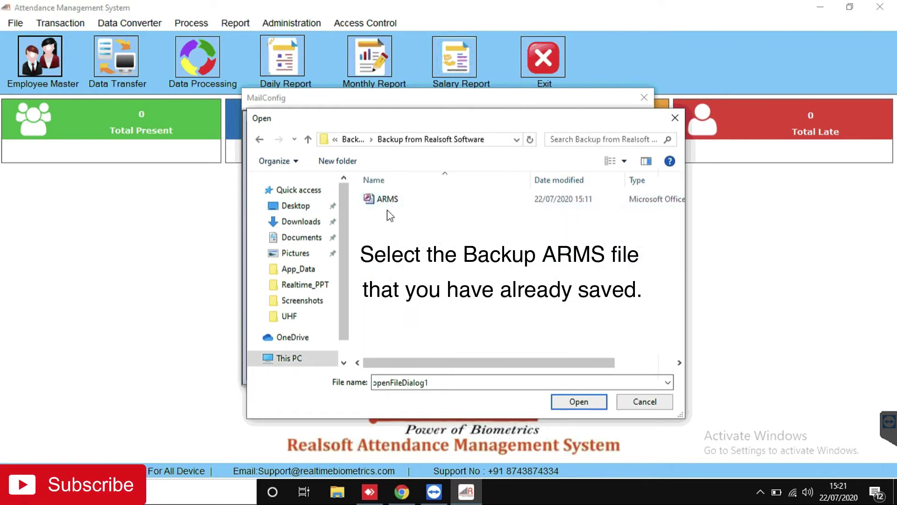
click(385, 201)
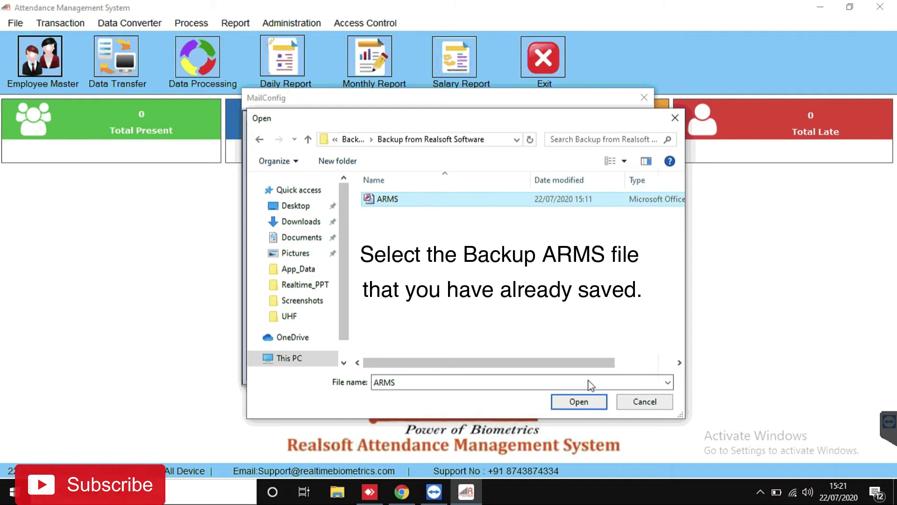
click(579, 402)
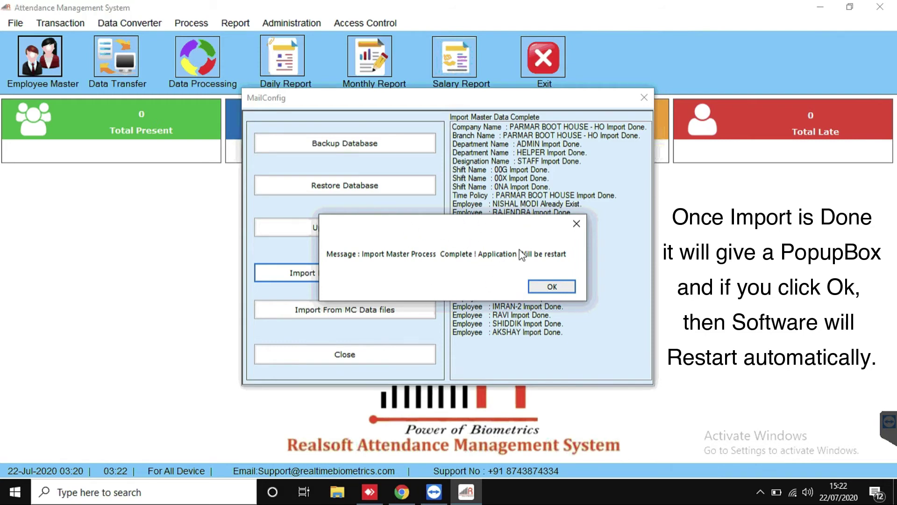
Acknowledge the import-complete message so the application restarts.
click(557, 288)
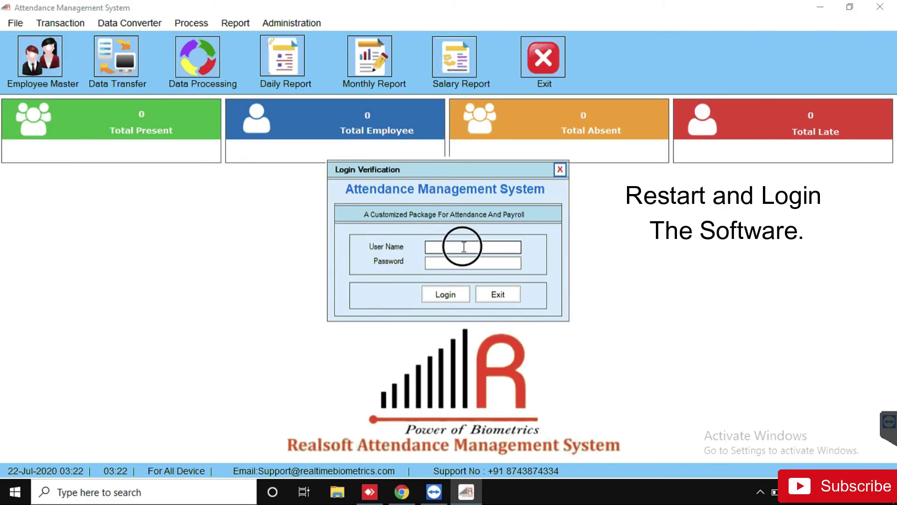
Log back in as admin to see the 16 imported employees on the dashboard.
click(462, 247)
text(admi)
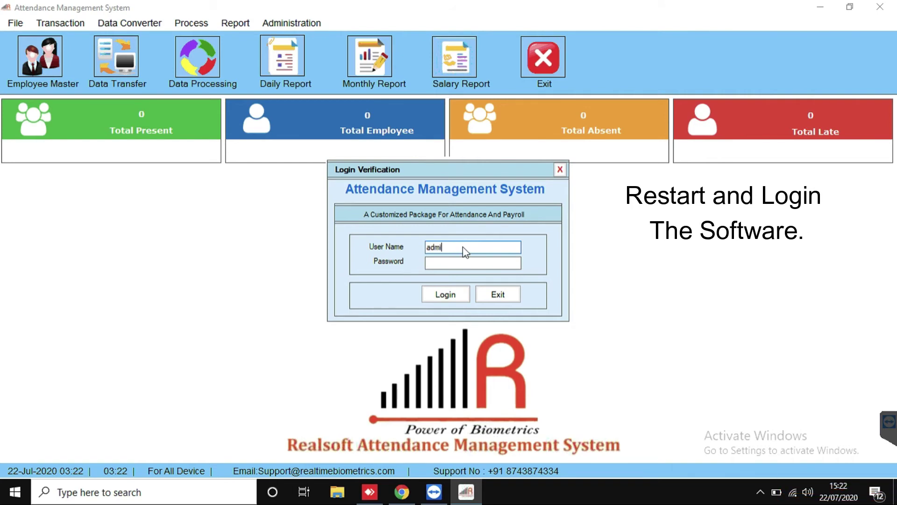
text(****)
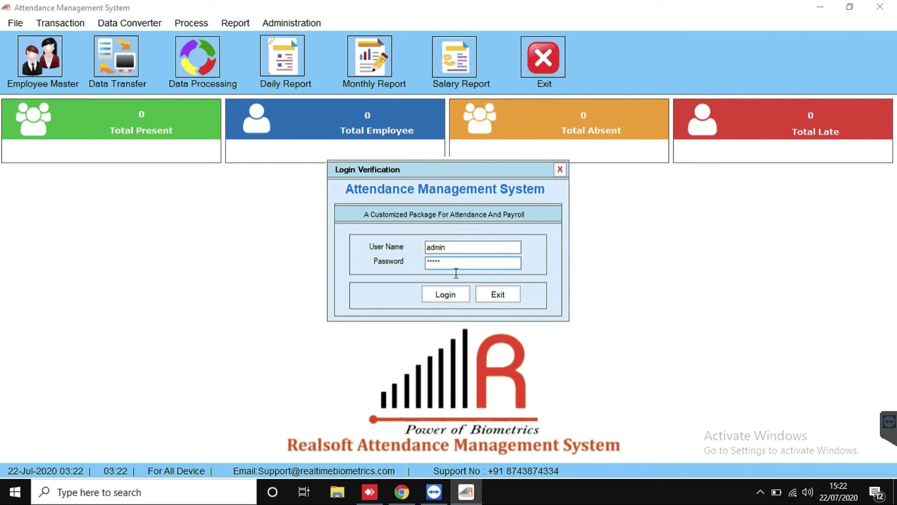
click(441, 296)
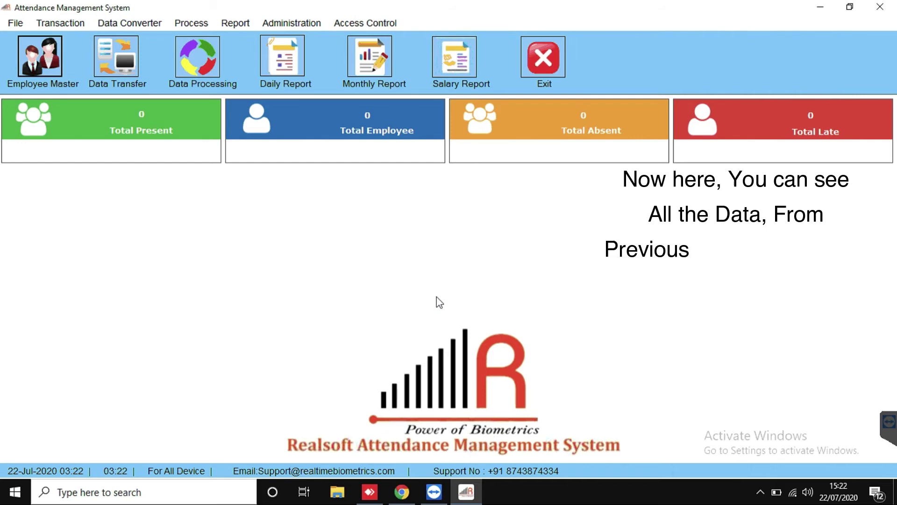
click(35, 65)
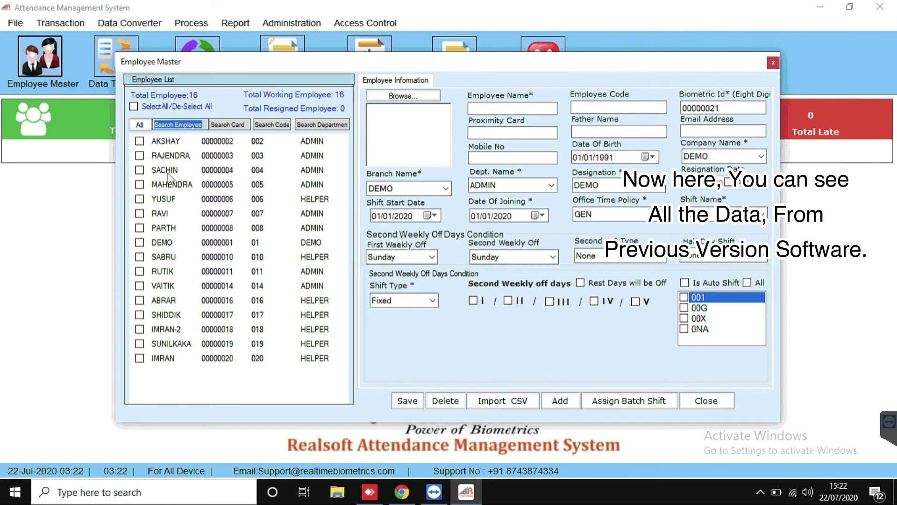
click(172, 183)
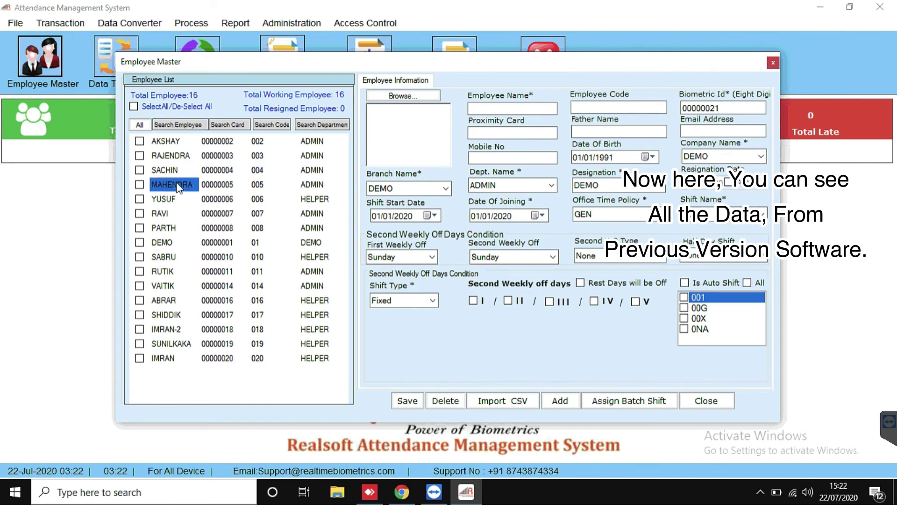
click(774, 62)
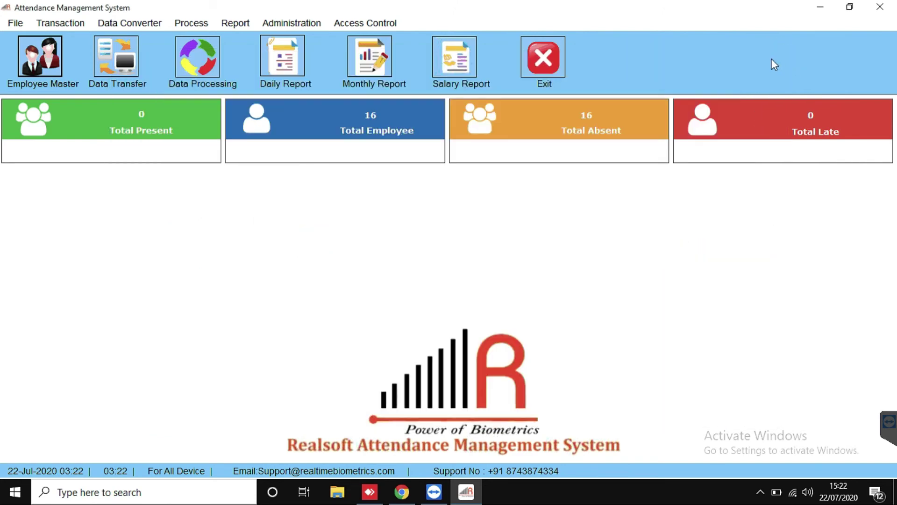
click(15, 22)
click(43, 127)
click(228, 207)
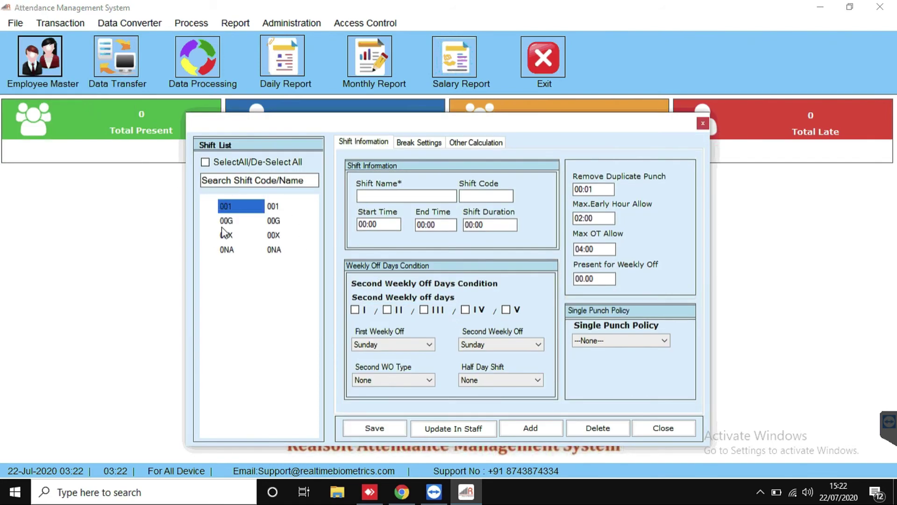
click(227, 250)
click(663, 428)
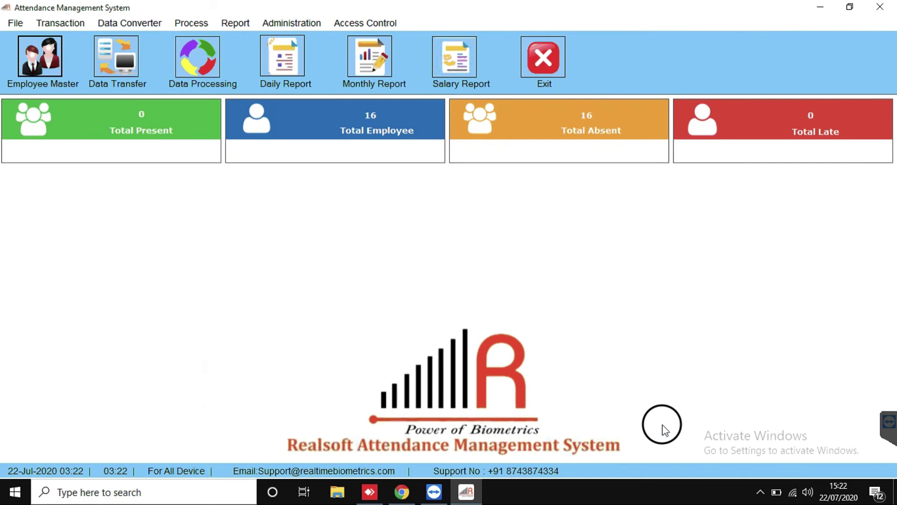
click(16, 23)
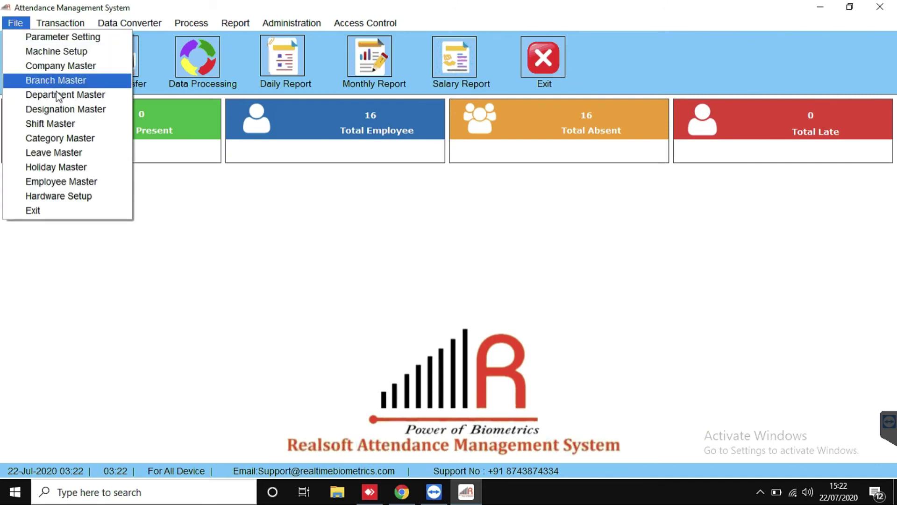
click(52, 84)
click(274, 184)
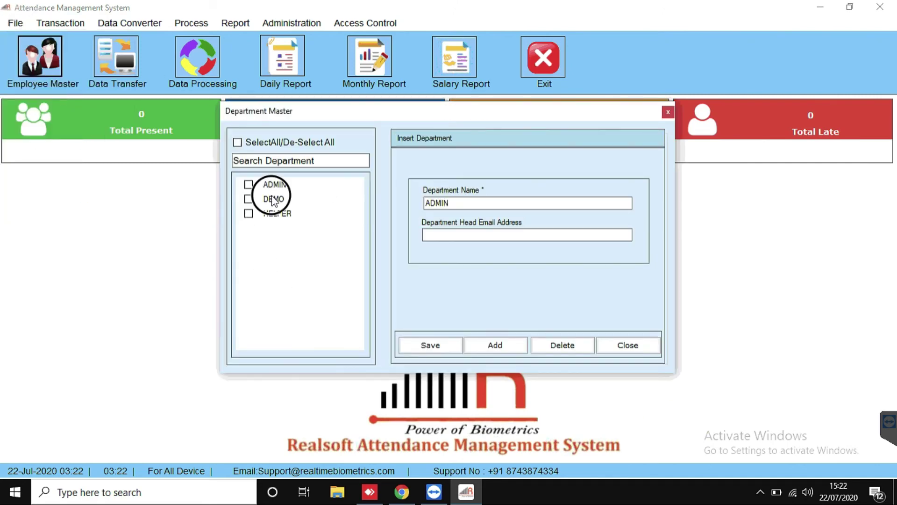
click(622, 347)
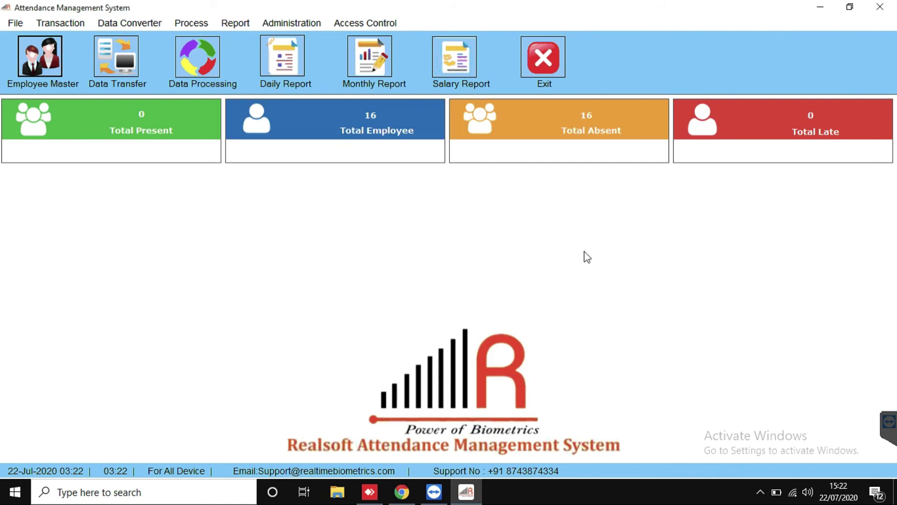